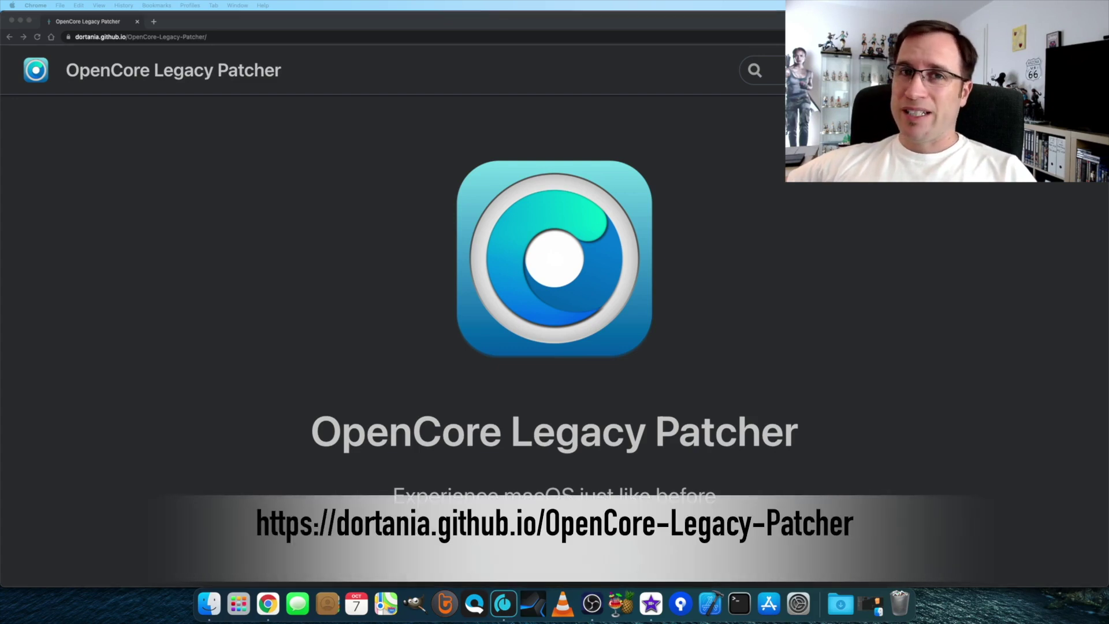
- Go to the 'Building and installing OpenCore' guide page in the OpenCore Legacy Patcher docs
{"action": "key", "text": "super+Tab"}
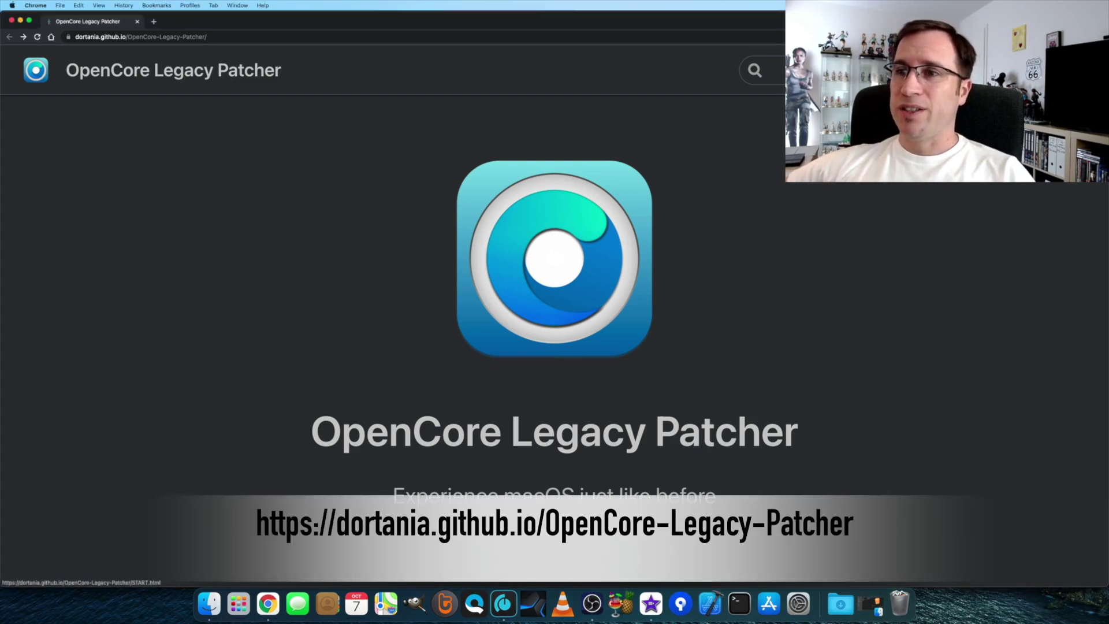
{"action": "left_click", "coordinate": [555, 551]}
{"action": "left_click", "coordinate": [133, 372]}
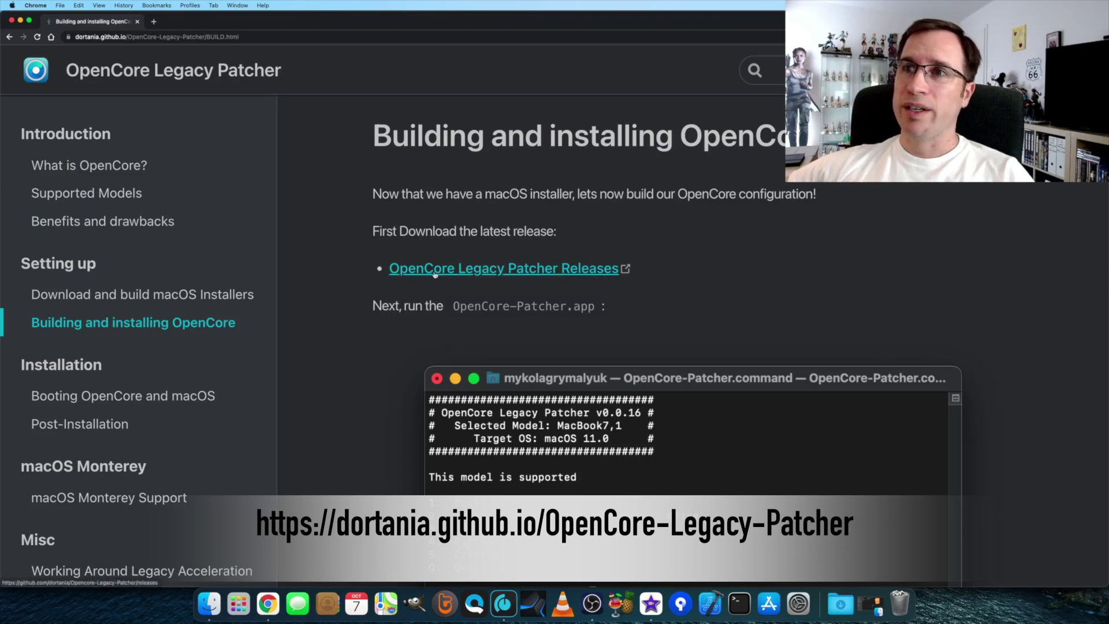
- Open the patcher releases, then highlight and clear the 'biggest release yet' line
{"action": "left_click", "coordinate": [560, 270]}
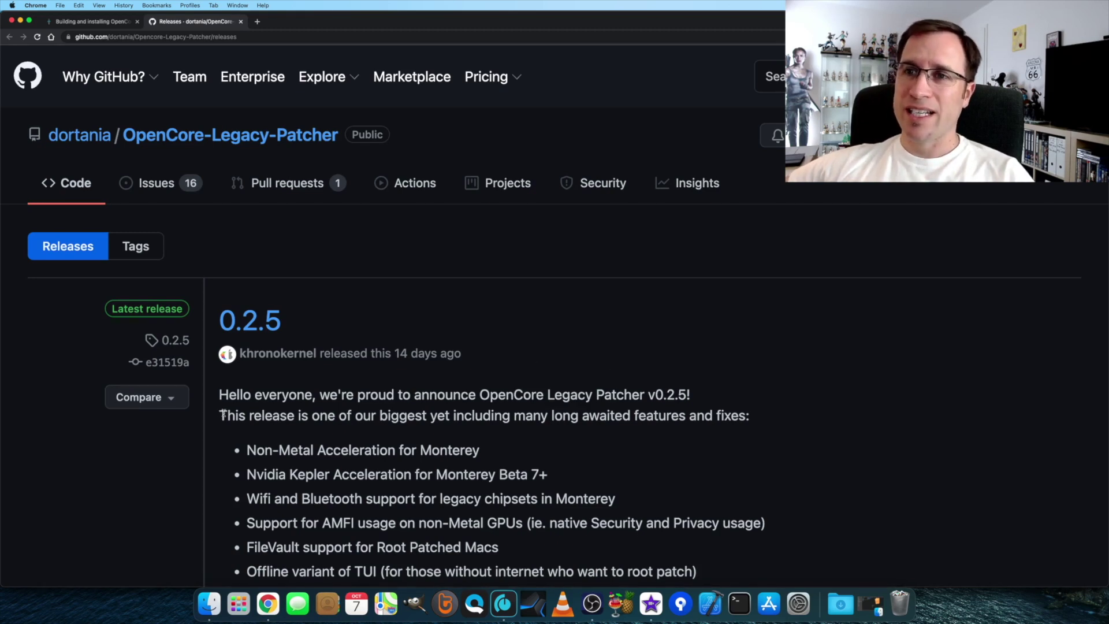
{"action": "left_click_drag", "start_coordinate": [222, 414], "coordinate": [762, 418]}
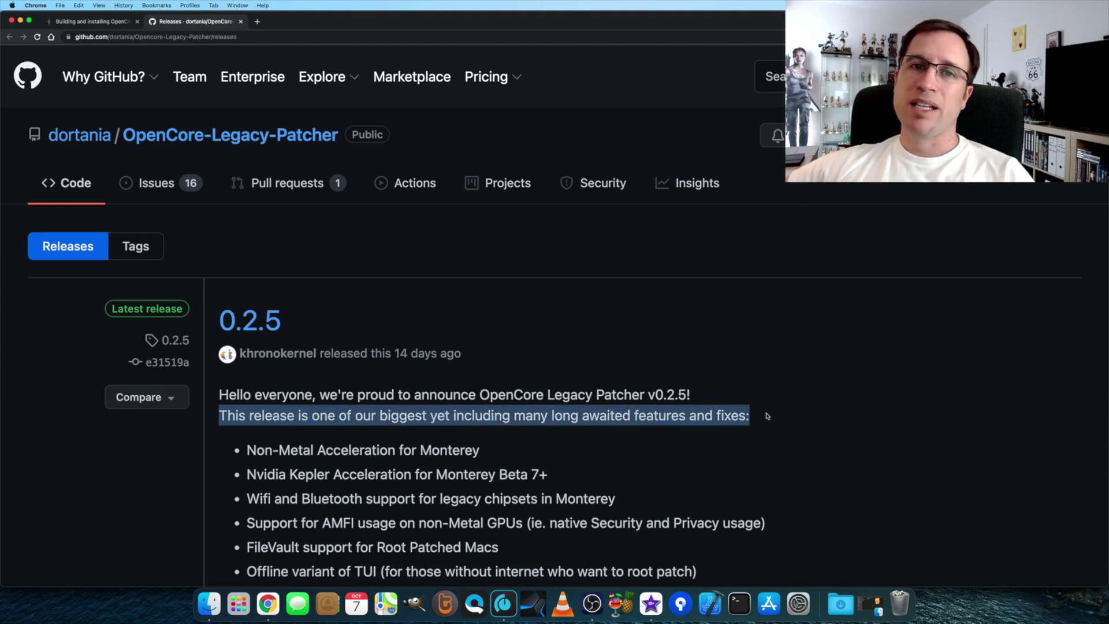
{"action": "left_click", "coordinate": [768, 418]}
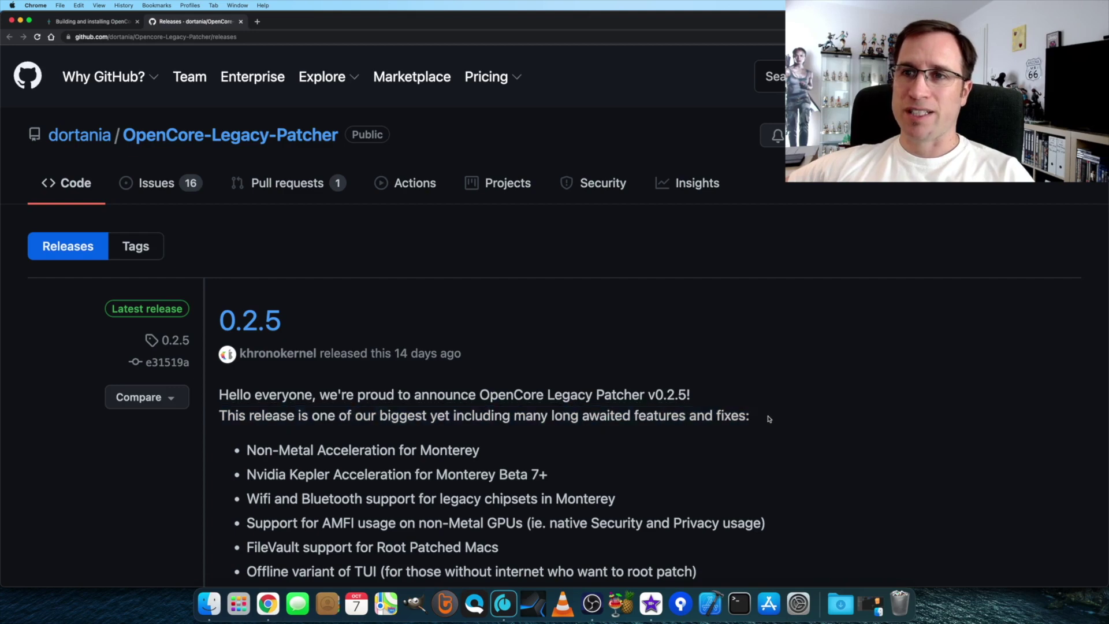
{"action": "scroll", "coordinate": [768, 419], "scroll_direction": "down", "scroll_amount": 1}
{"action": "scroll", "coordinate": [768, 419], "scroll_direction": "down", "scroll_amount": 3}
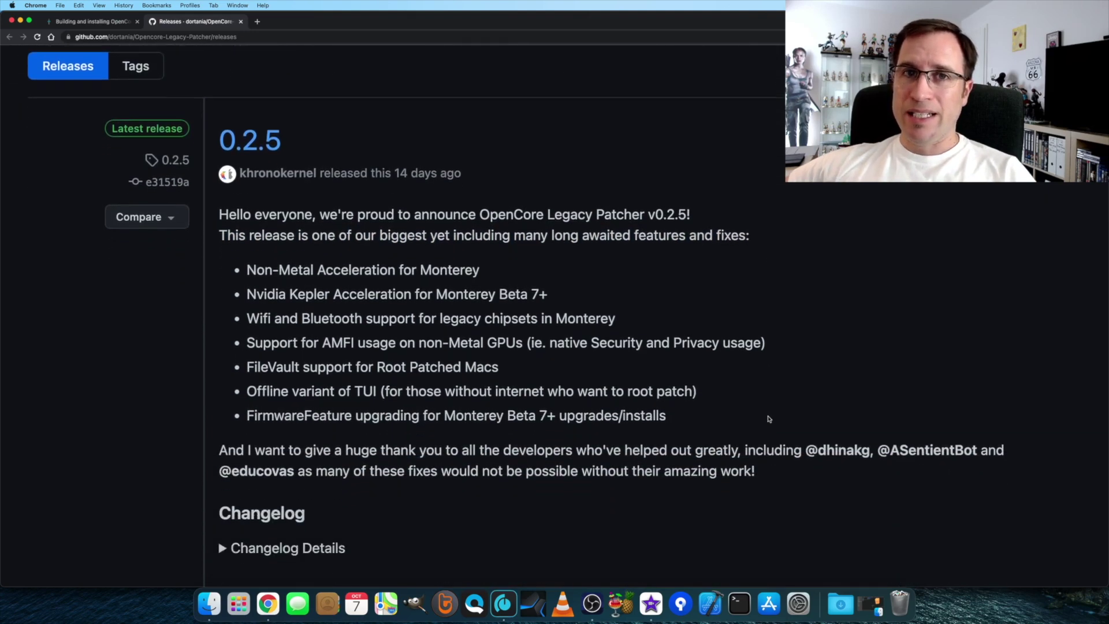
{"action": "scroll", "coordinate": [768, 418], "scroll_direction": "down", "scroll_amount": 2}
{"action": "scroll", "coordinate": [768, 419], "scroll_direction": "up", "scroll_amount": 1}
{"action": "scroll", "coordinate": [767, 419], "scroll_direction": "up", "scroll_amount": 1}
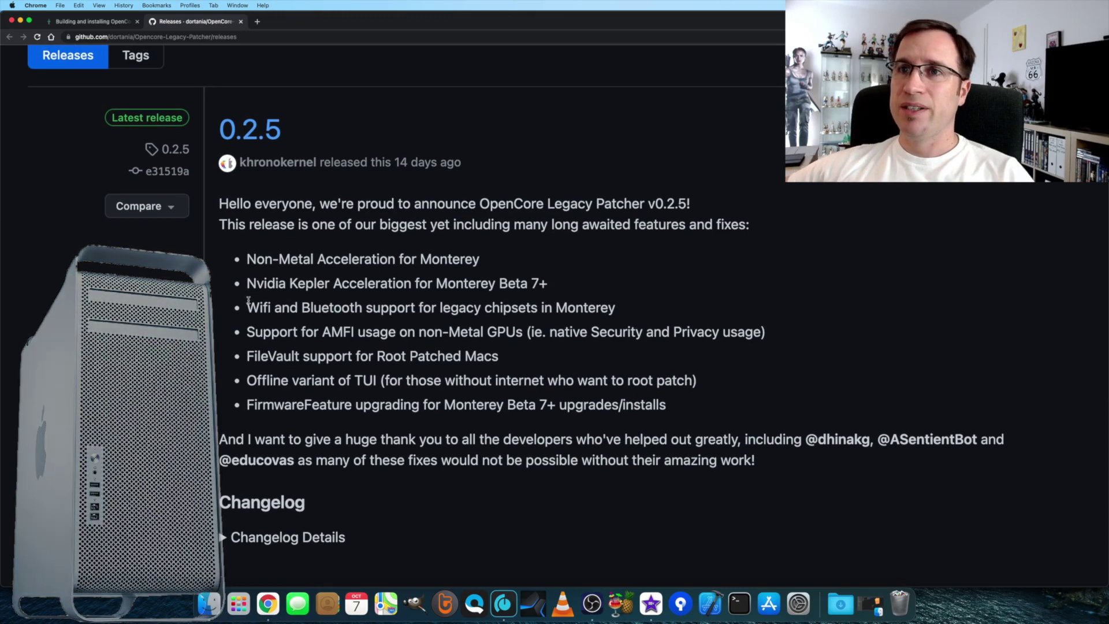
- Highlight and clear the Wifi/Bluetooth support and Non-Metal Acceleration for Monterey items
{"action": "left_click_drag", "start_coordinate": [247, 306], "coordinate": [672, 312]}
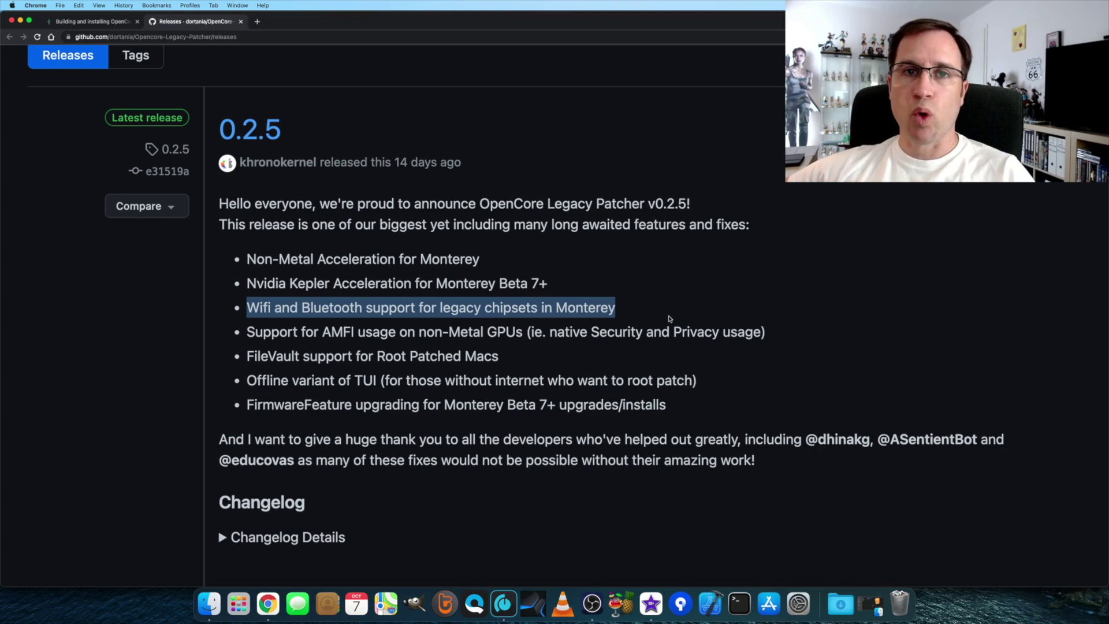
{"action": "left_click", "coordinate": [211, 333]}
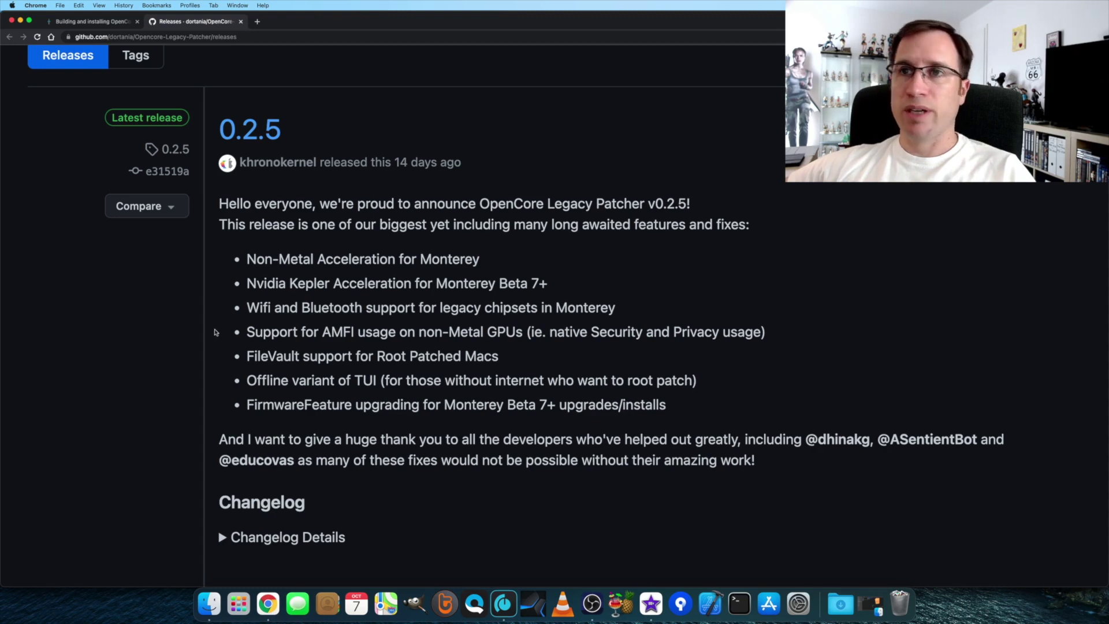
{"action": "left_click_drag", "start_coordinate": [248, 259], "coordinate": [521, 254]}
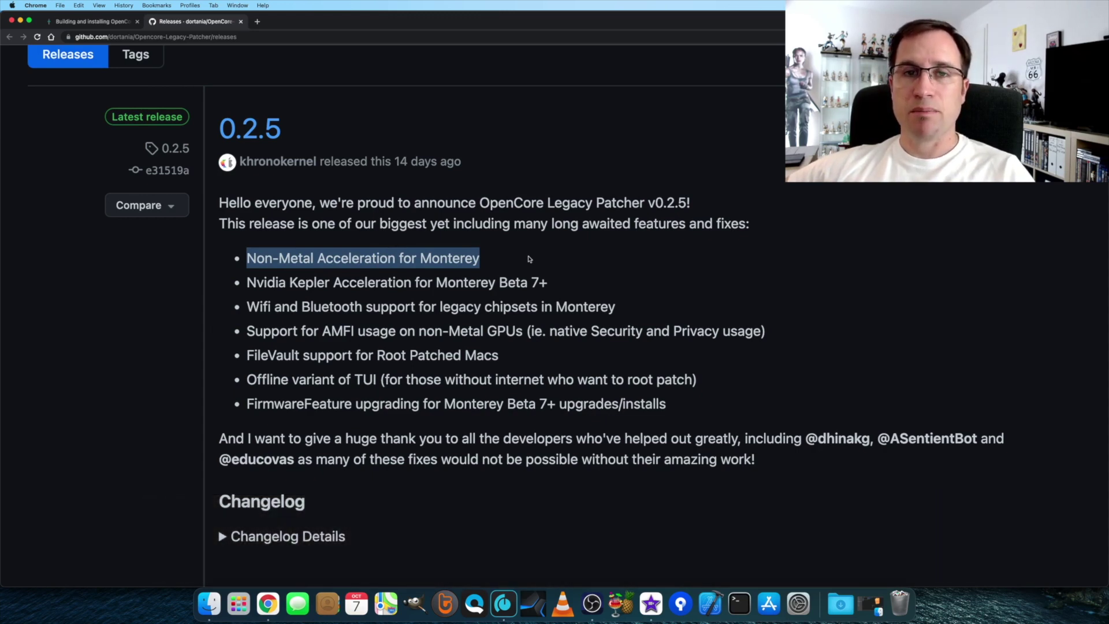
{"action": "left_click", "coordinate": [528, 259]}
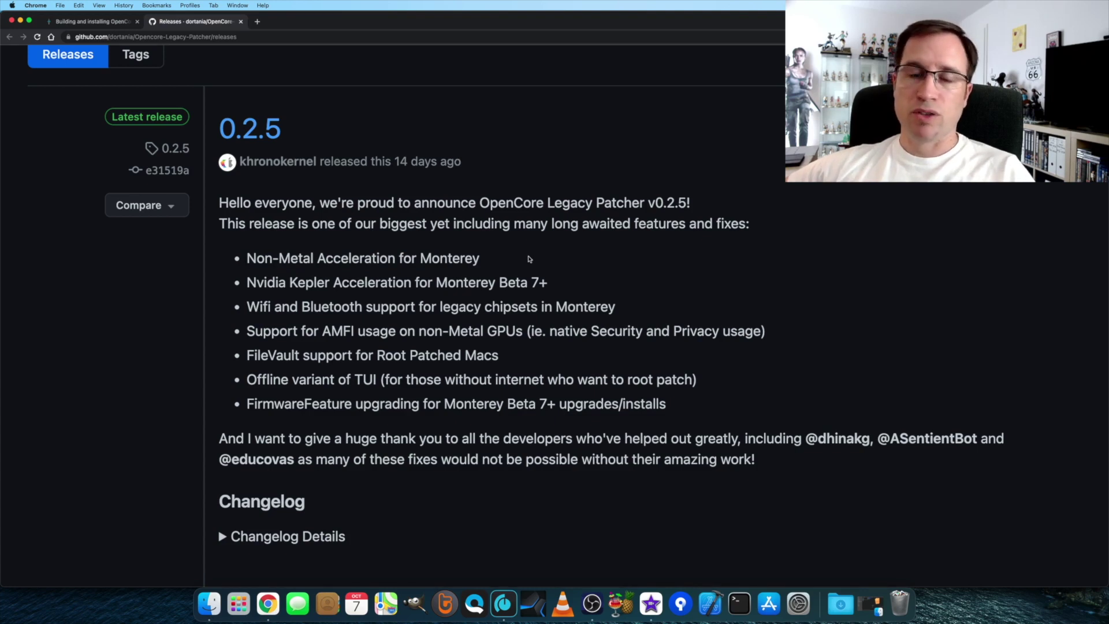
{"action": "scroll", "coordinate": [529, 258], "scroll_direction": "up", "scroll_amount": 1}
{"action": "scroll", "coordinate": [528, 258], "scroll_direction": "down", "scroll_amount": 2}
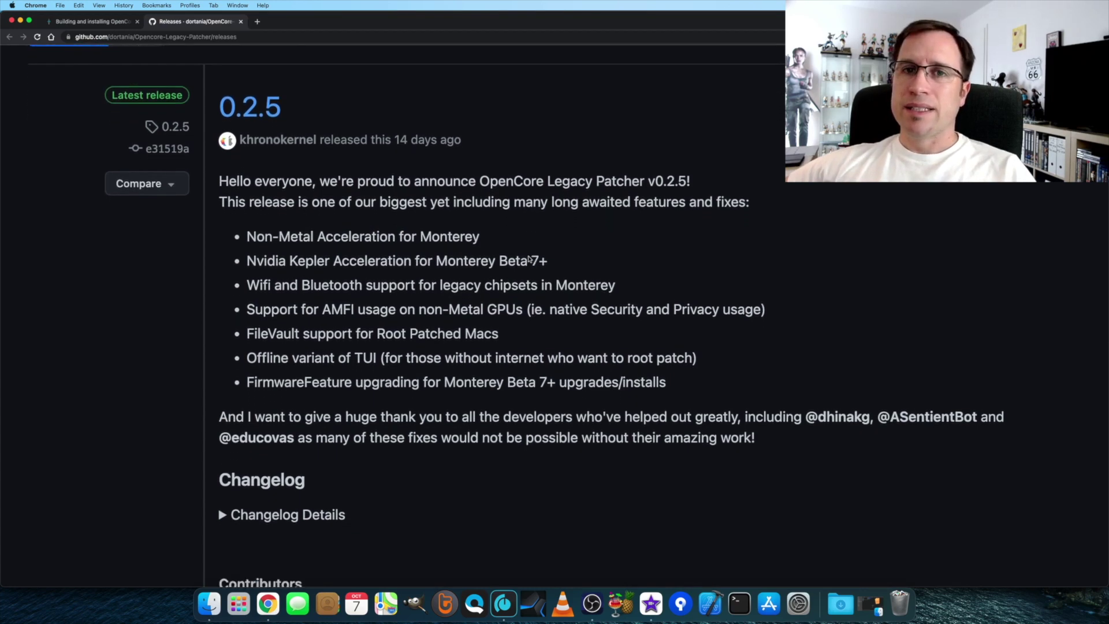
{"action": "scroll", "coordinate": [529, 257], "scroll_direction": "down", "scroll_amount": 3}
- Expand Changelog Details, then highlight and clear the non-Metal Monterey Acceleration entry
{"action": "left_click", "coordinate": [241, 397]}
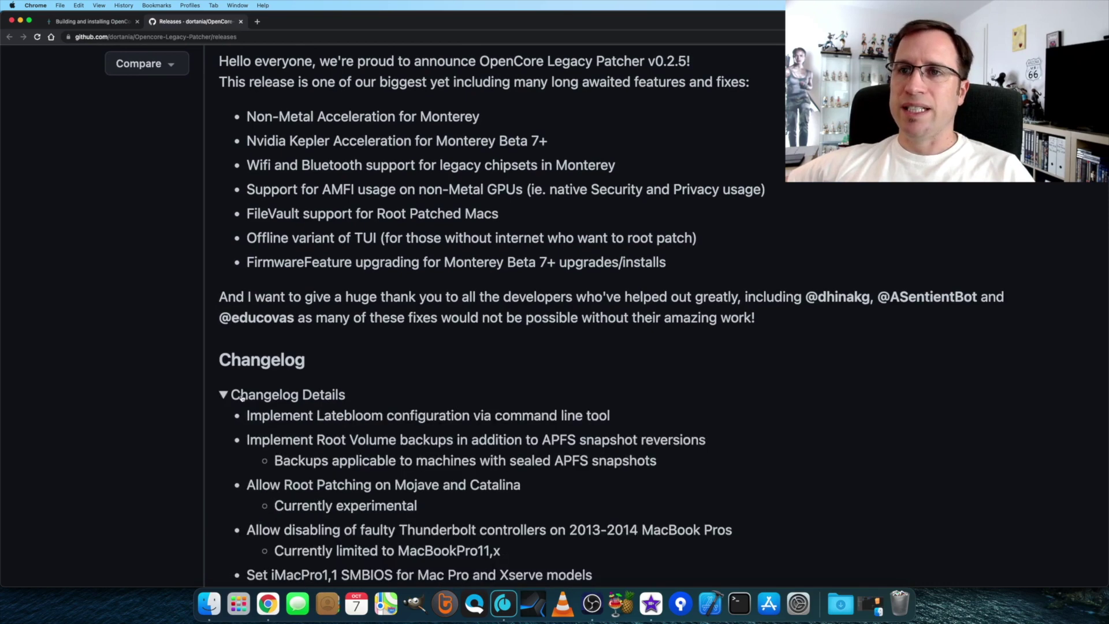
{"action": "scroll", "coordinate": [579, 353], "scroll_direction": "down", "scroll_amount": 5}
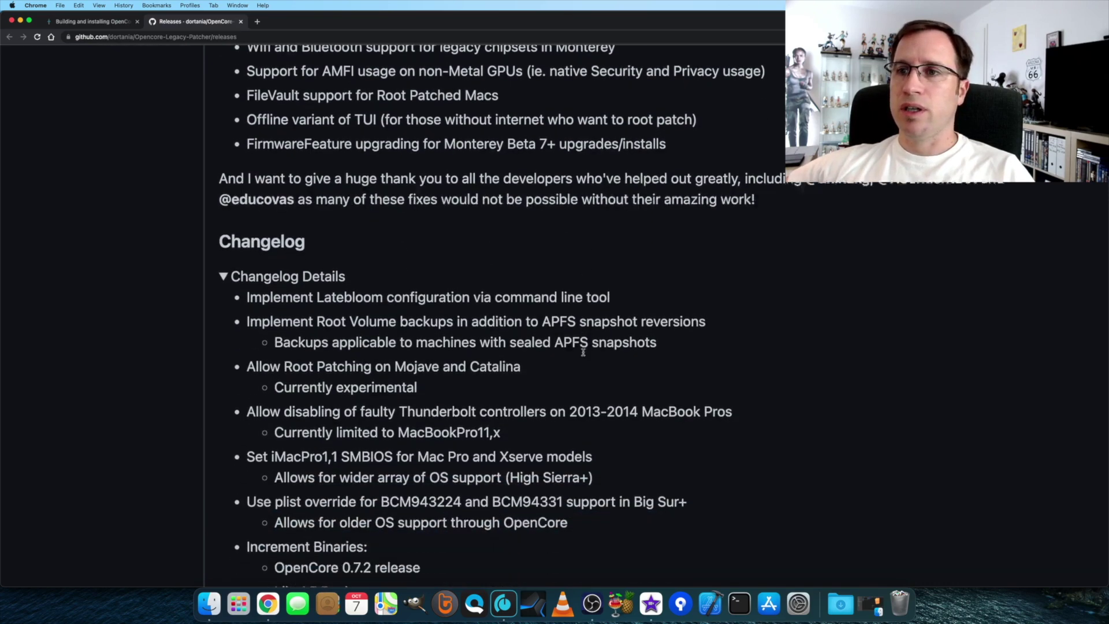
{"action": "scroll", "coordinate": [583, 354], "scroll_direction": "down", "scroll_amount": 3}
{"action": "scroll", "coordinate": [583, 353], "scroll_direction": "down", "scroll_amount": 5}
{"action": "scroll", "coordinate": [583, 354], "scroll_direction": "down", "scroll_amount": 4}
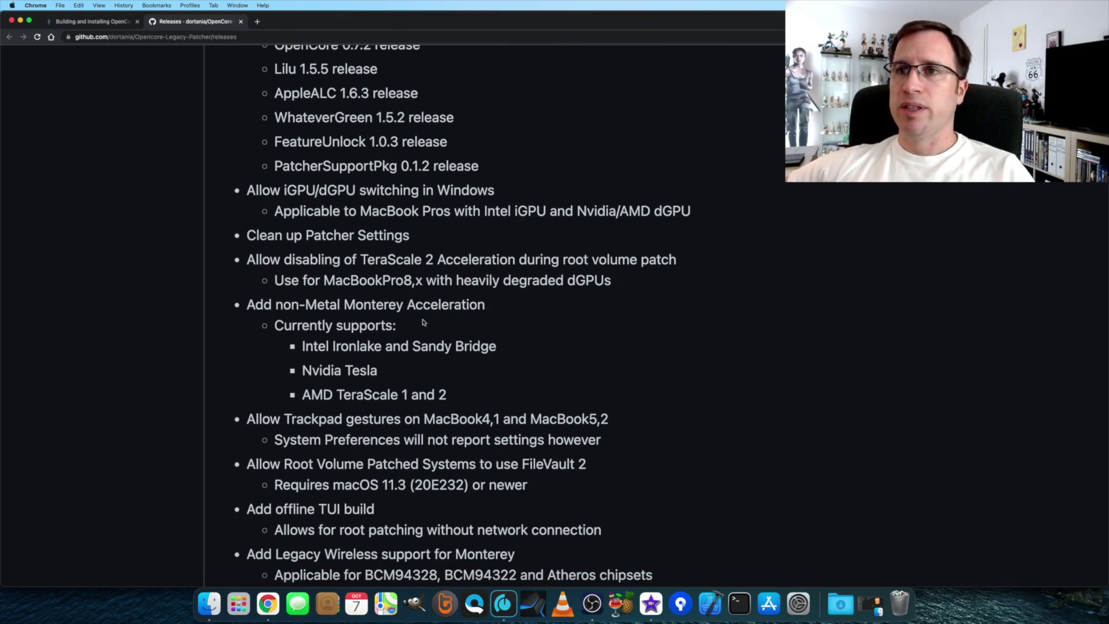
{"action": "left_click_drag", "start_coordinate": [280, 314], "coordinate": [507, 396]}
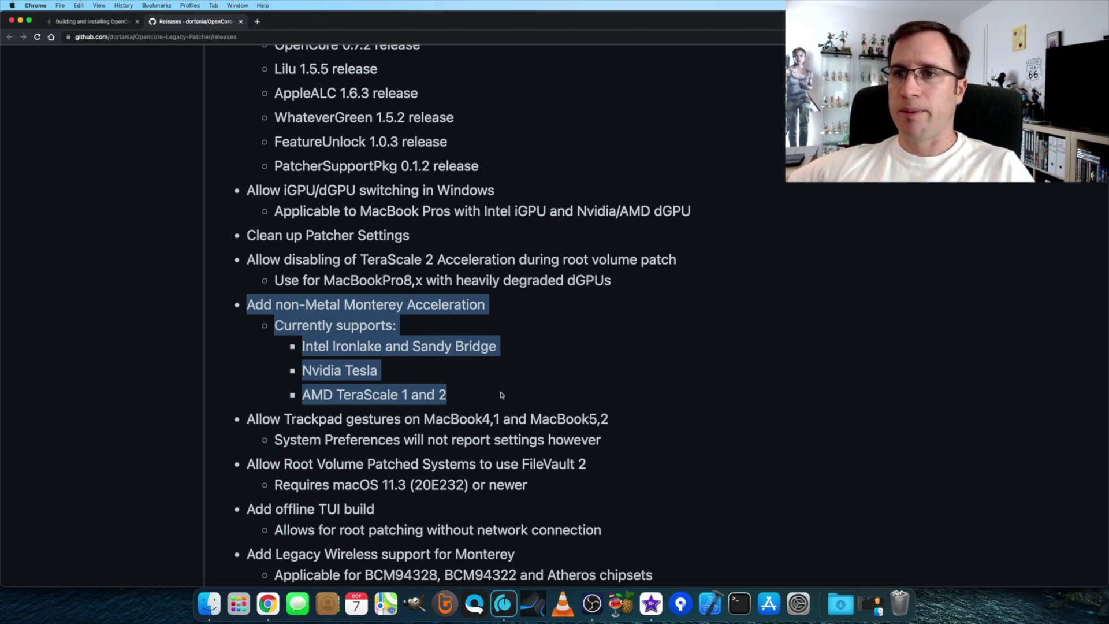
{"action": "left_click", "coordinate": [500, 396]}
{"action": "scroll", "coordinate": [500, 395], "scroll_direction": "up", "scroll_amount": 2}
{"action": "scroll", "coordinate": [500, 397], "scroll_direction": "down", "scroll_amount": 5}
{"action": "scroll", "coordinate": [499, 382], "scroll_direction": "down", "scroll_amount": 3}
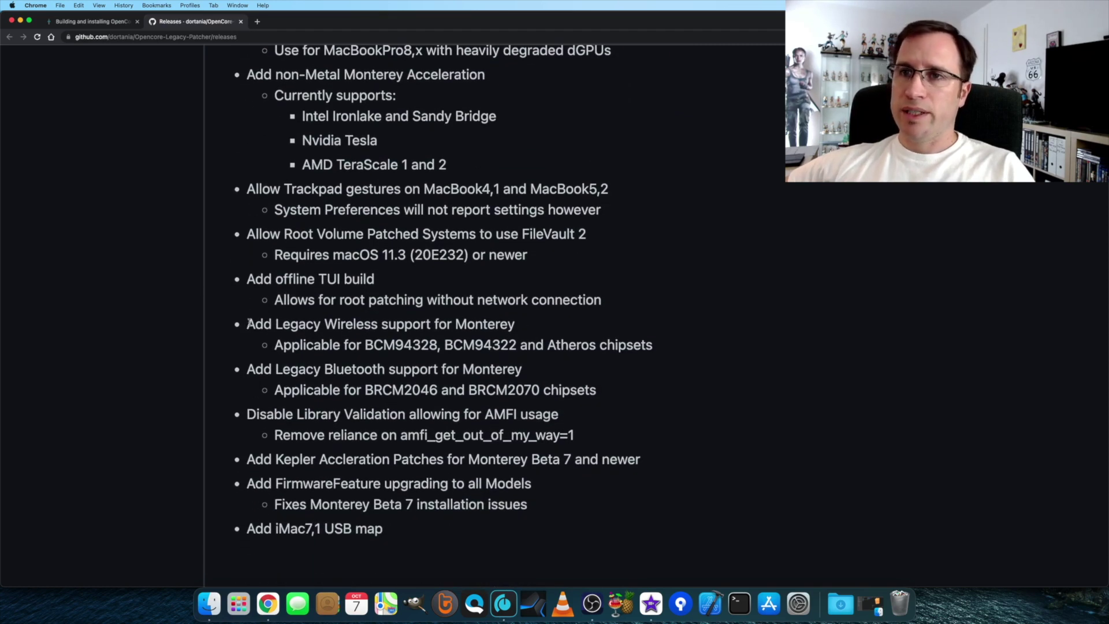
- Highlight and then clear the 'Add Legacy Wireless support' and 'Add Legacy Bluetooth support' entries
{"action": "left_click_drag", "start_coordinate": [248, 322], "coordinate": [617, 392]}
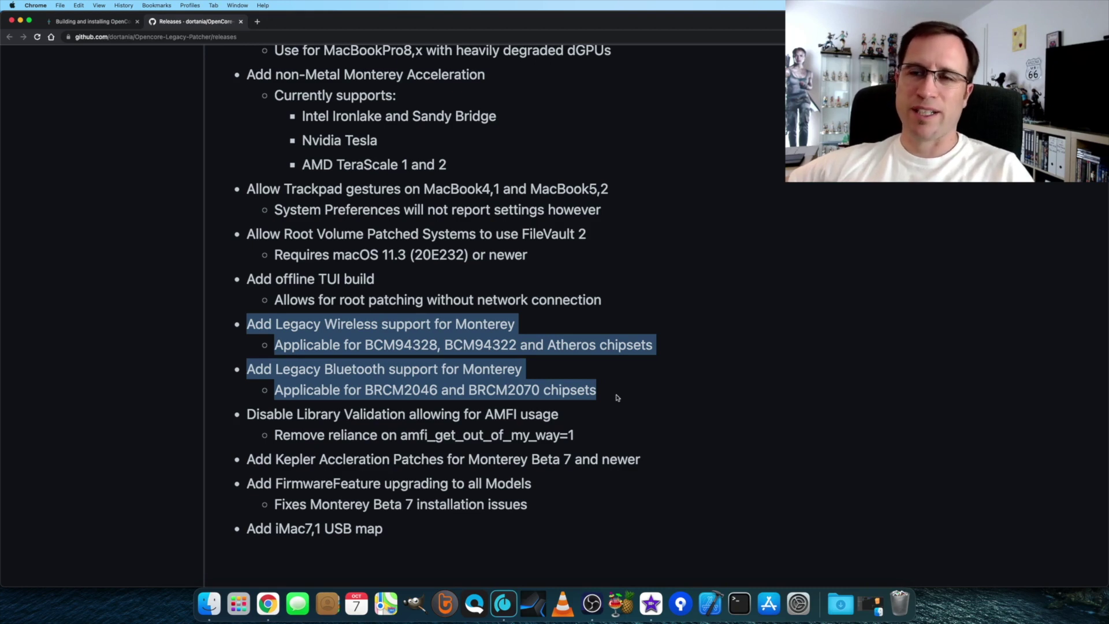
{"action": "left_click", "coordinate": [617, 396]}
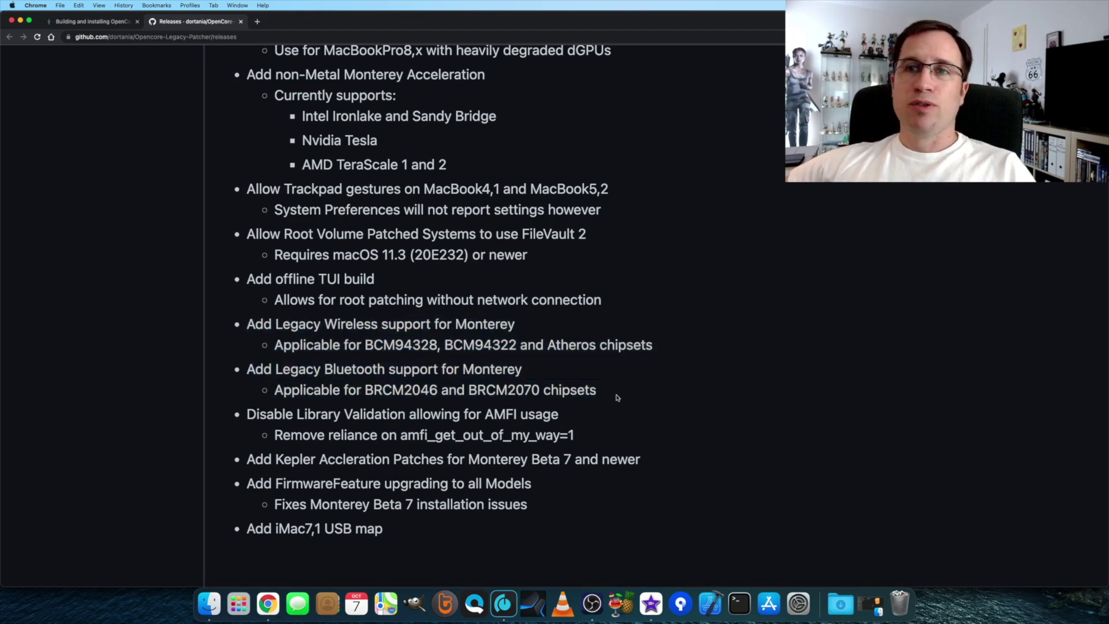
- Select the 'Add offline TUI build' bullet and its root-patching sub-bullet
{"action": "left_click_drag", "start_coordinate": [248, 278], "coordinate": [623, 300]}
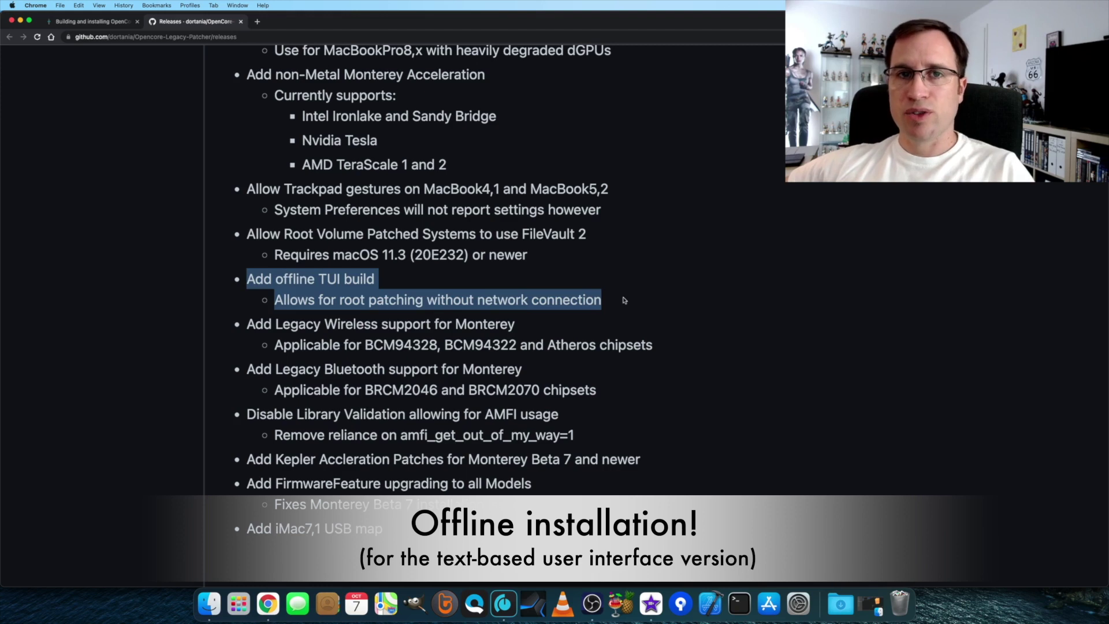
{"action": "scroll", "coordinate": [624, 300], "scroll_direction": "down", "scroll_amount": 1}
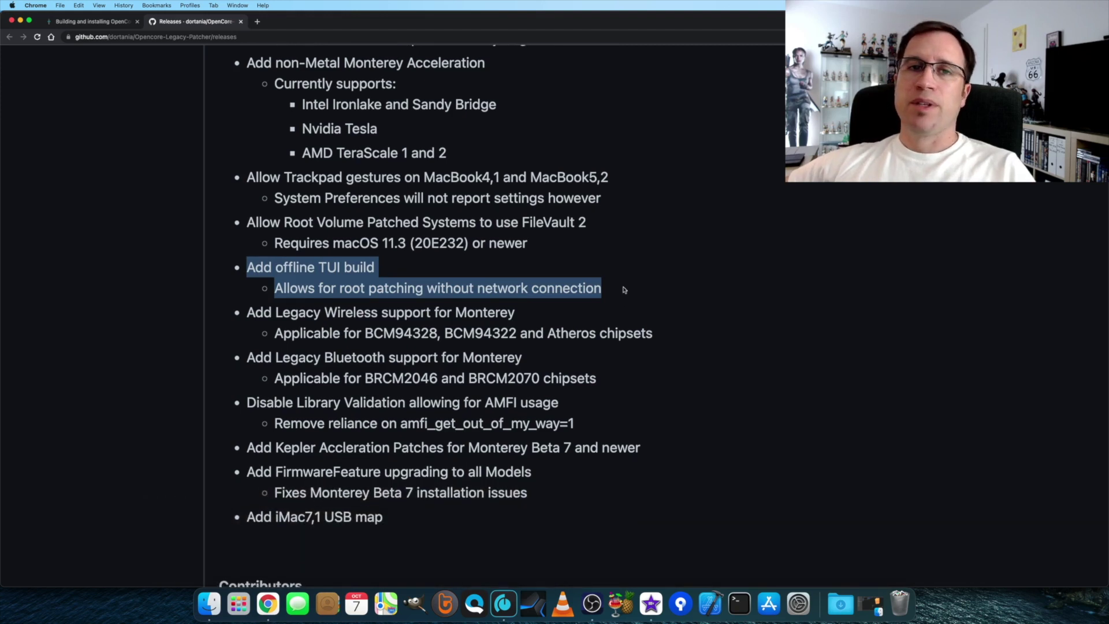
{"action": "scroll", "coordinate": [625, 295], "scroll_direction": "up", "scroll_amount": 1}
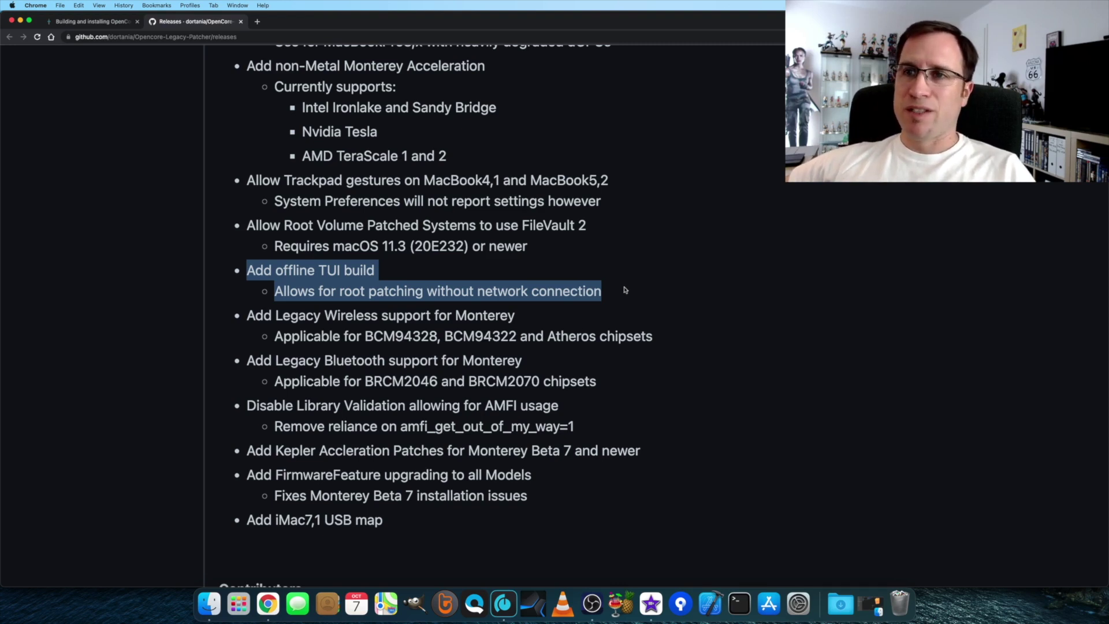
{"action": "scroll", "coordinate": [624, 289], "scroll_direction": "up", "scroll_amount": 5}
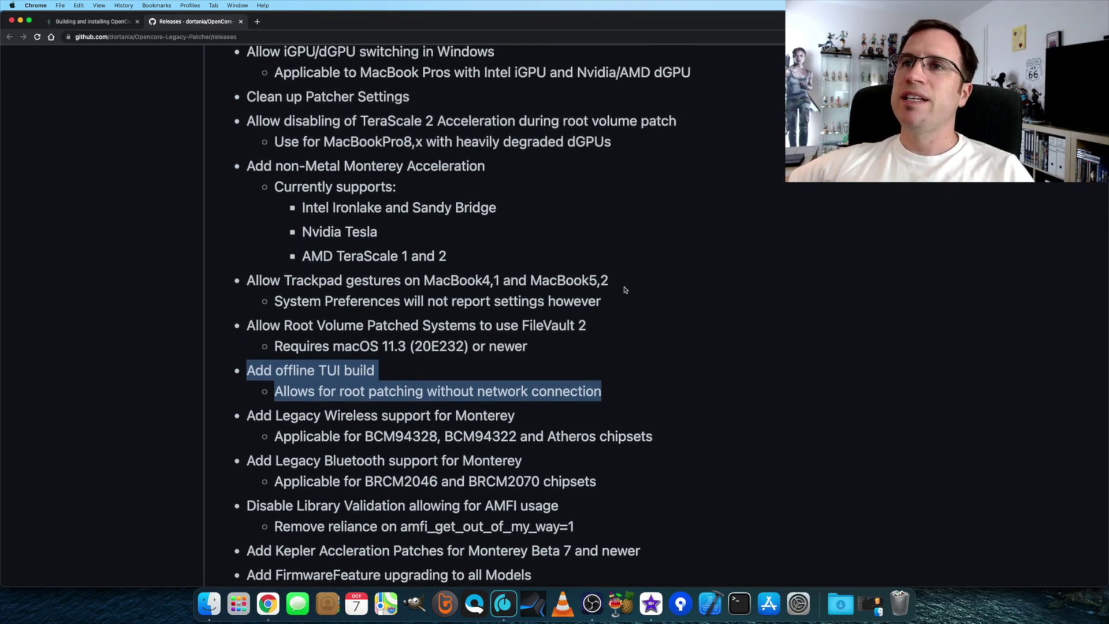
{"action": "scroll", "coordinate": [624, 290], "scroll_direction": "up", "scroll_amount": 1}
{"action": "scroll", "coordinate": [624, 290], "scroll_direction": "up", "scroll_amount": 3}
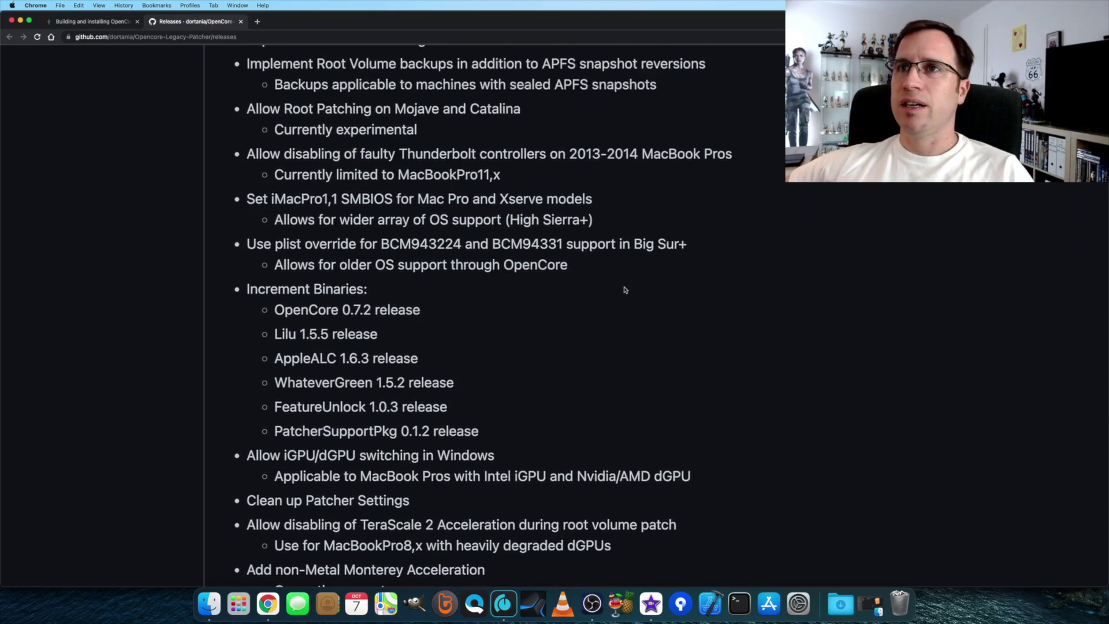
{"action": "scroll", "coordinate": [623, 290], "scroll_direction": "up", "scroll_amount": 1}
{"action": "scroll", "coordinate": [624, 290], "scroll_direction": "down", "scroll_amount": 1}
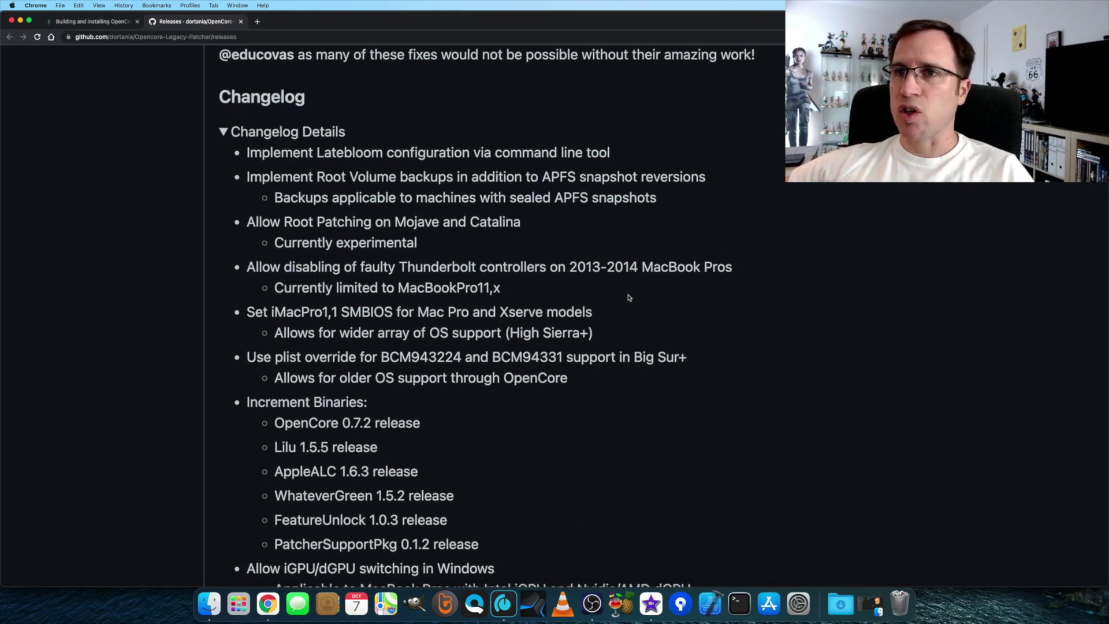
- Select the 'Set iMacPro1,1 SMBIOS' bullet and its wider OS support note
{"action": "left_click_drag", "start_coordinate": [246, 313], "coordinate": [625, 335]}
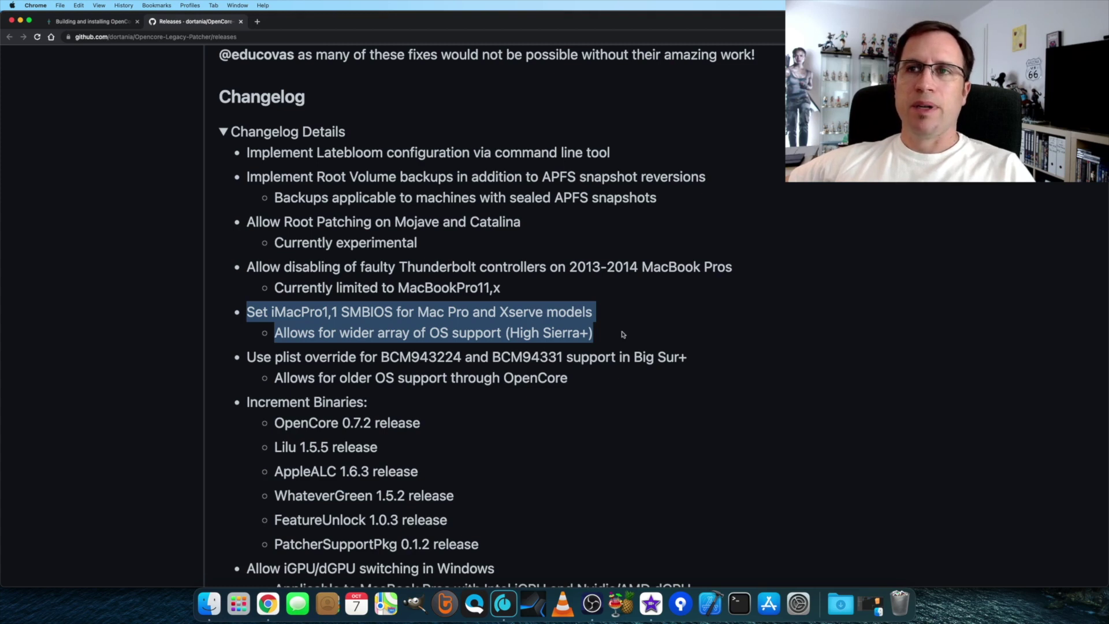
{"action": "left_click", "coordinate": [12, 6]}
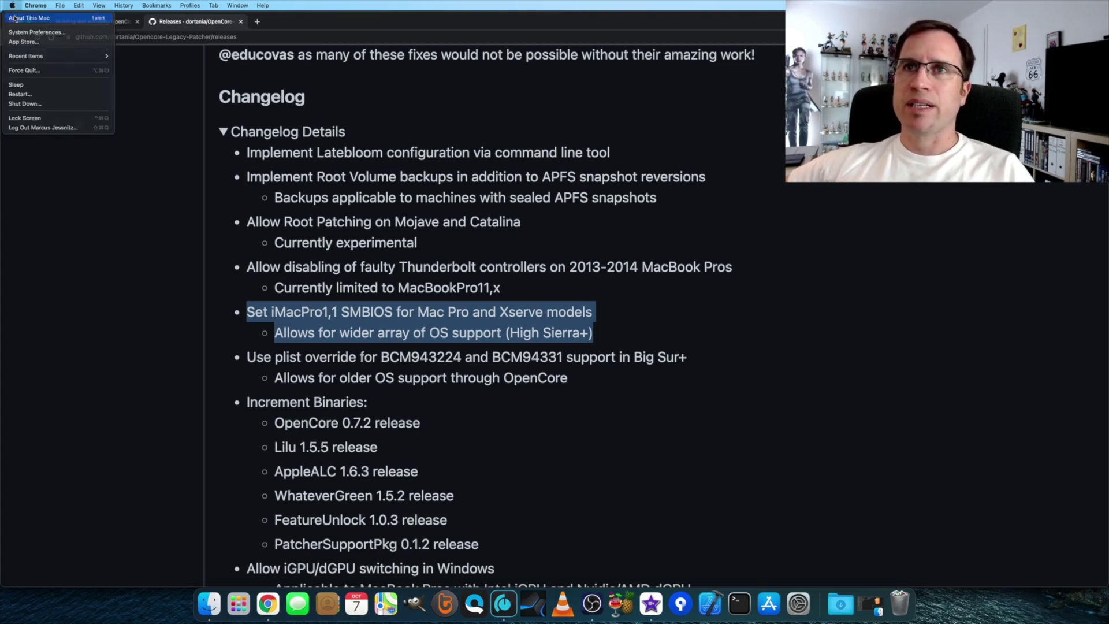
{"action": "left_click", "coordinate": [14, 17]}
{"action": "left_click_drag", "start_coordinate": [667, 118], "coordinate": [644, 156]}
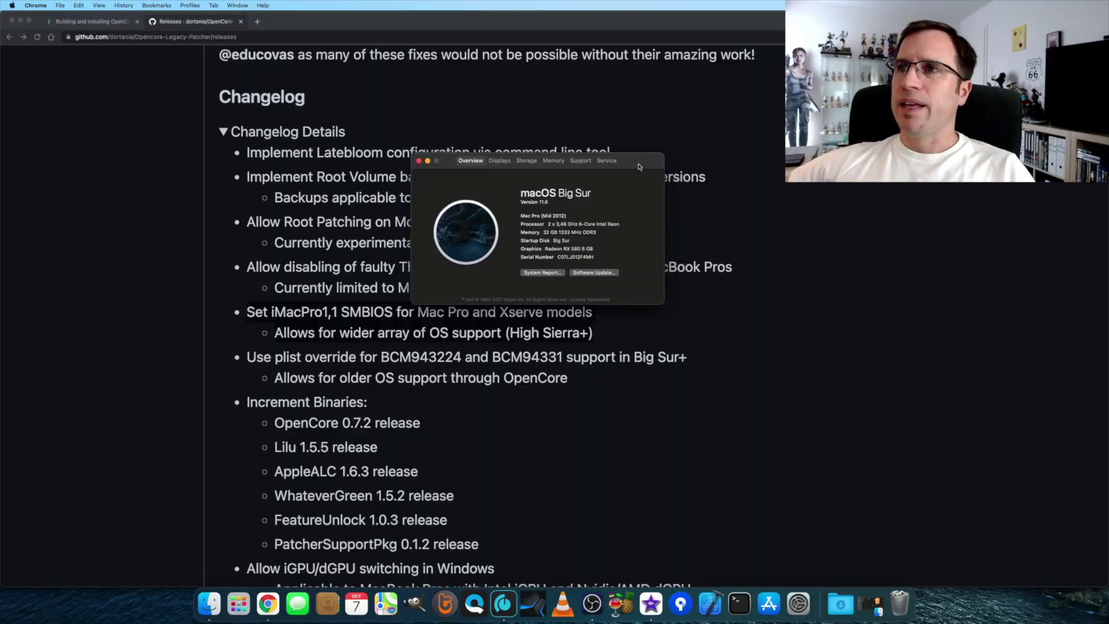
{"action": "left_click", "coordinate": [597, 263]}
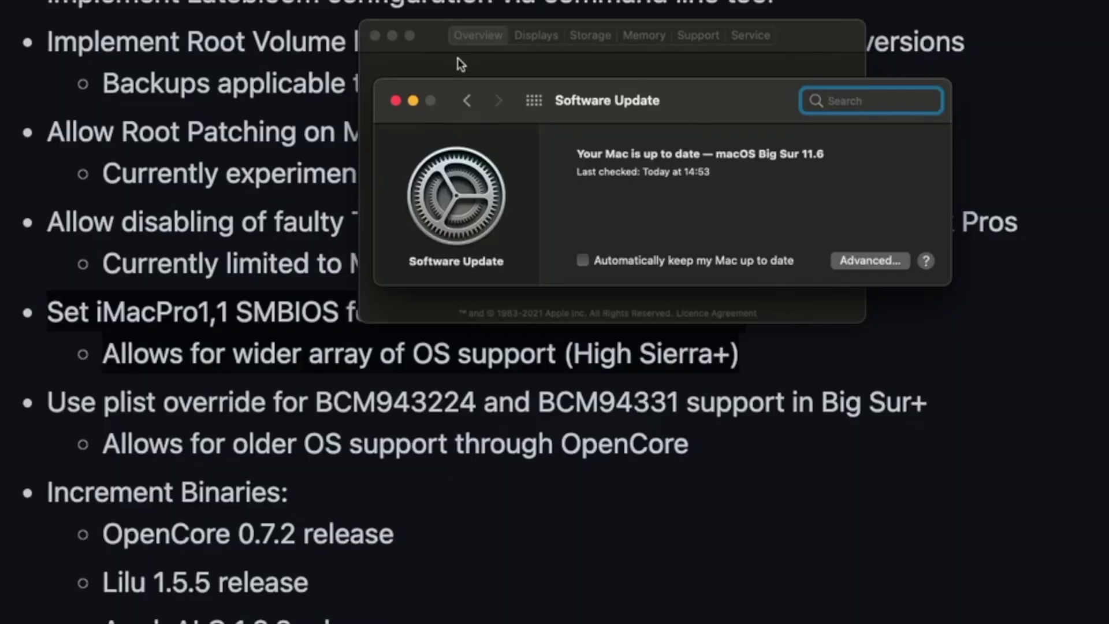
{"action": "left_click", "coordinate": [458, 58]}
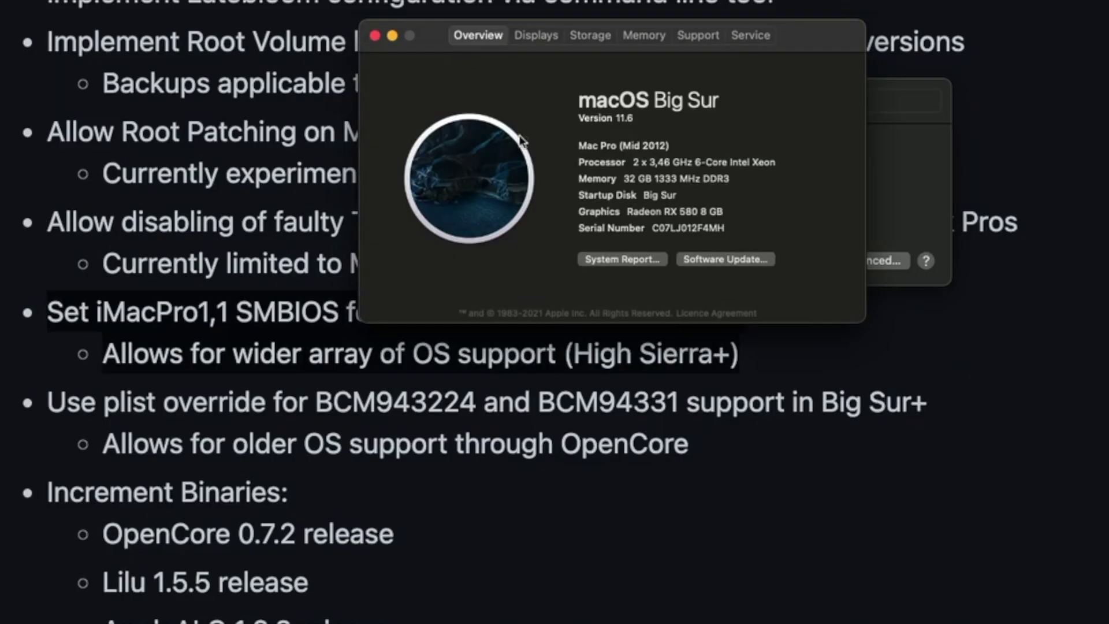
{"action": "left_click_drag", "start_coordinate": [579, 146], "coordinate": [686, 147]}
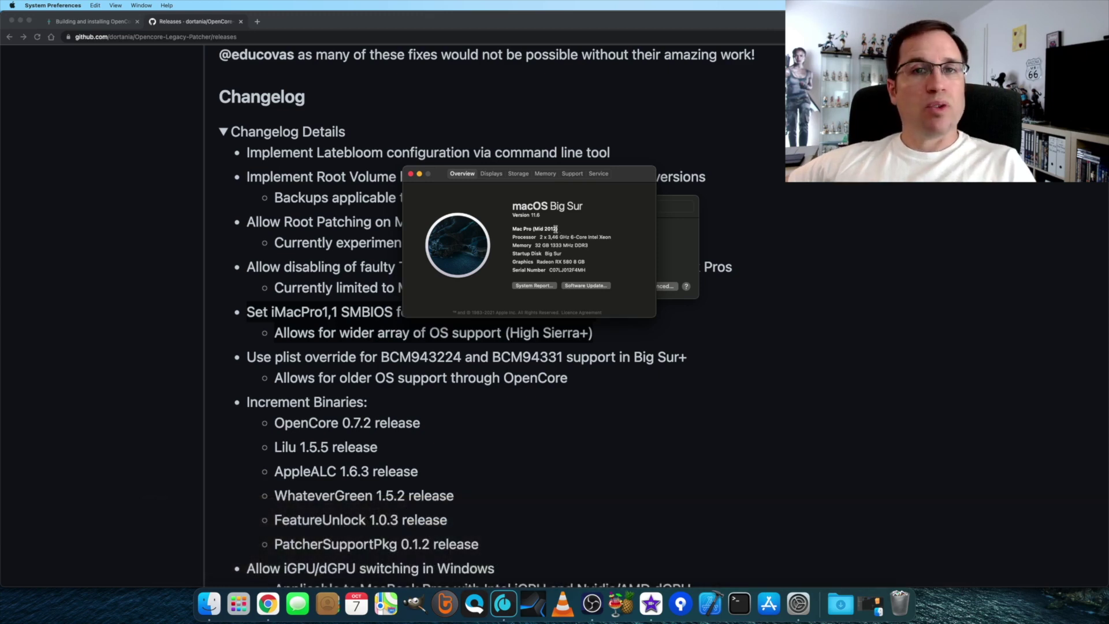
{"action": "key", "text": "super+w"}
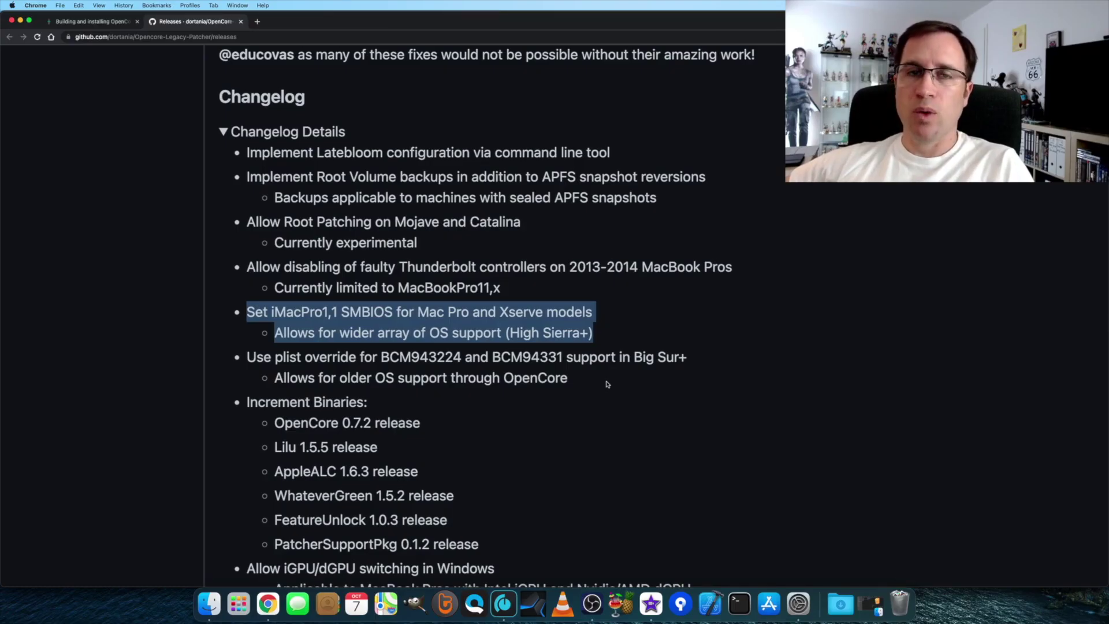
{"action": "scroll", "coordinate": [608, 409], "scroll_direction": "up", "scroll_amount": 1}
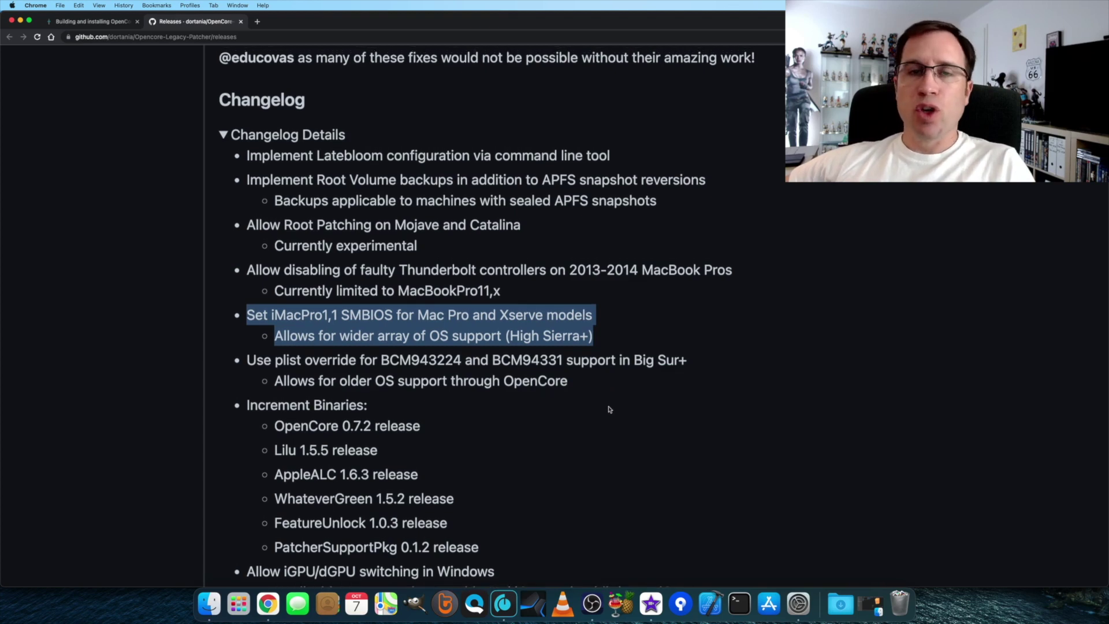